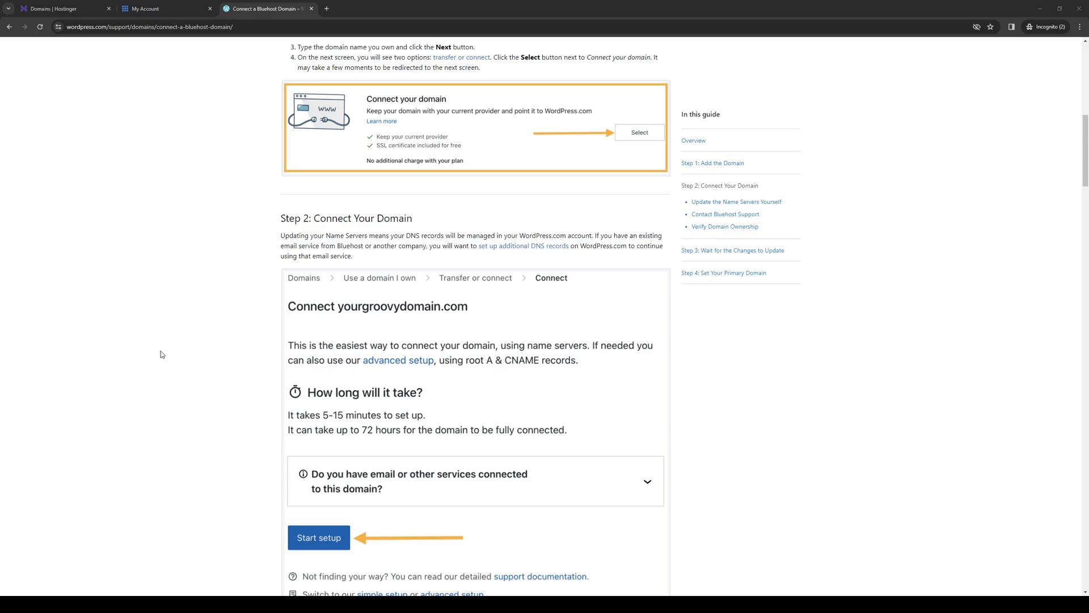
# Step: Scroll the Bluehost guide down to the 'Update the Name Servers Yourself' section
pyautogui.scroll(-1, 176, 348)
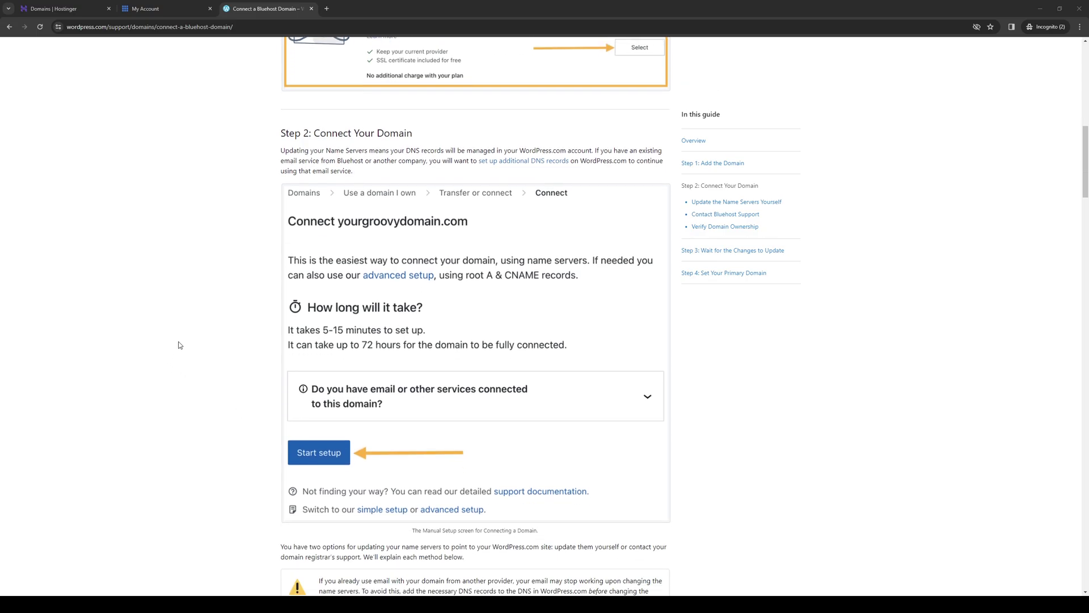
pyautogui.scroll(2, 179, 345)
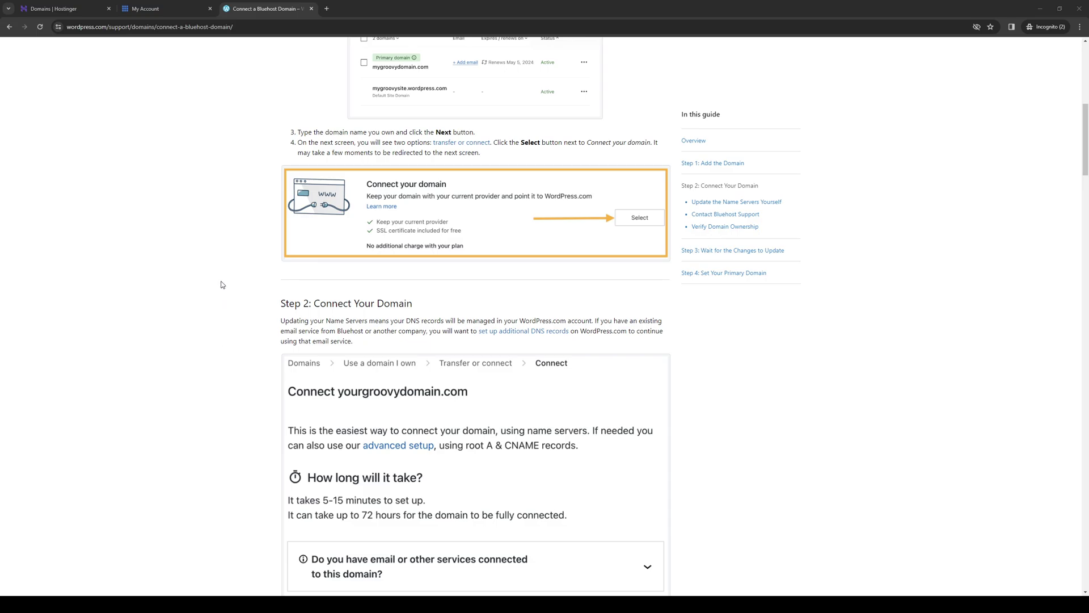
pyautogui.click(198, 263)
pyautogui.scroll(5, 235, 286)
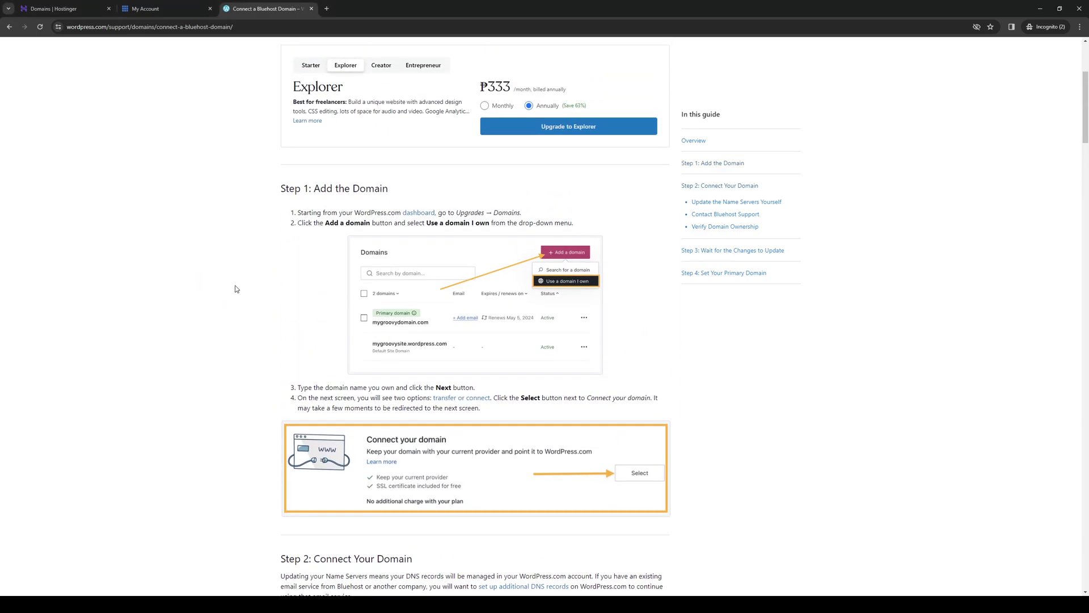
pyautogui.scroll(2, 236, 289)
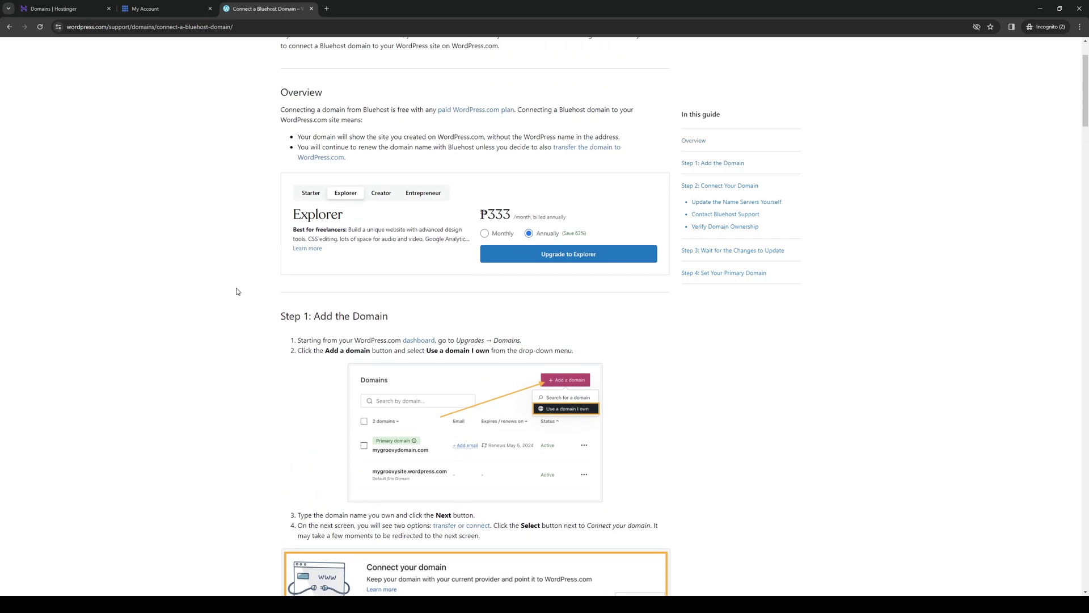
pyautogui.scroll(2, 238, 291)
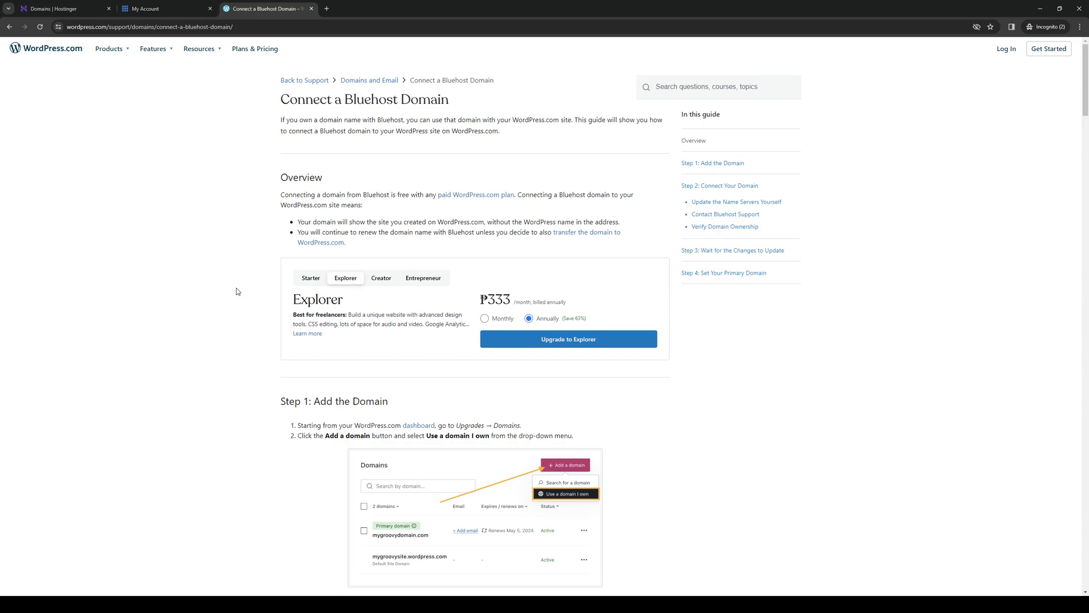
pyautogui.scroll(-3, 238, 291)
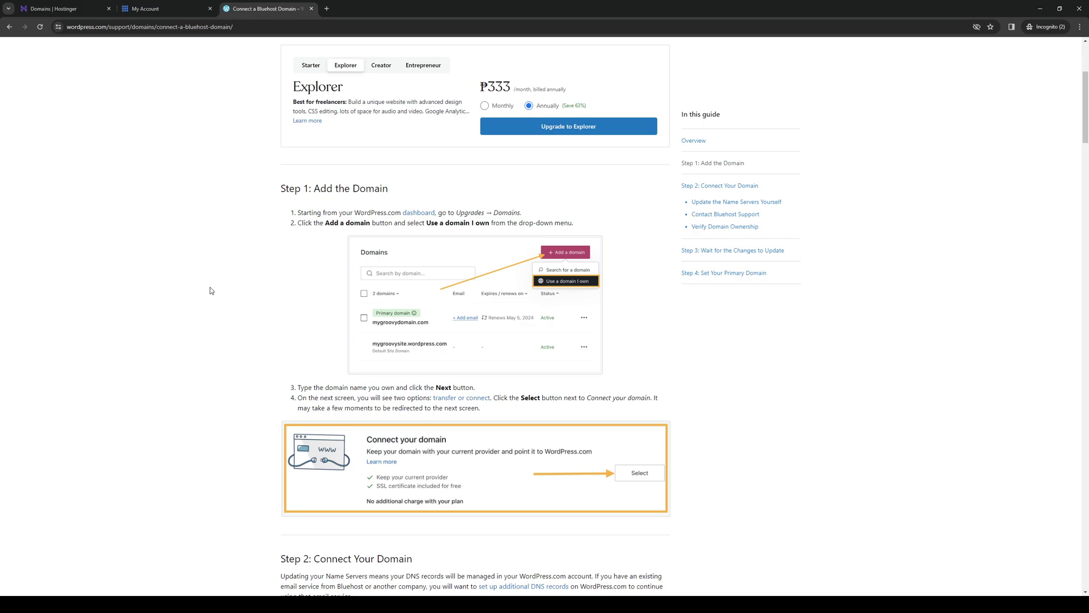
pyautogui.scroll(-7, 221, 295)
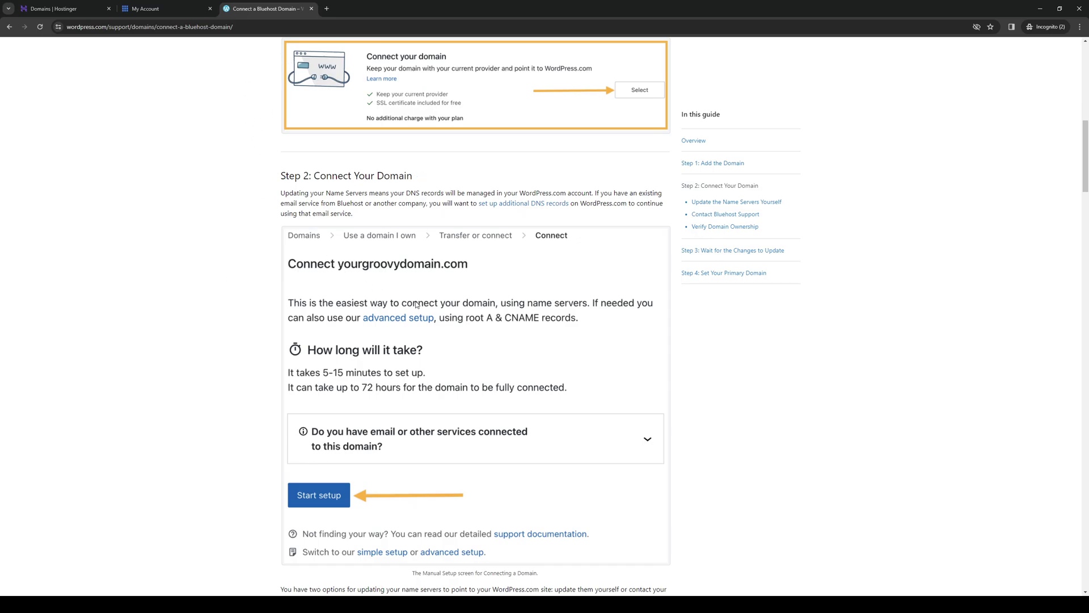
pyautogui.scroll(-8, 154, 360)
pyautogui.scroll(4, 219, 311)
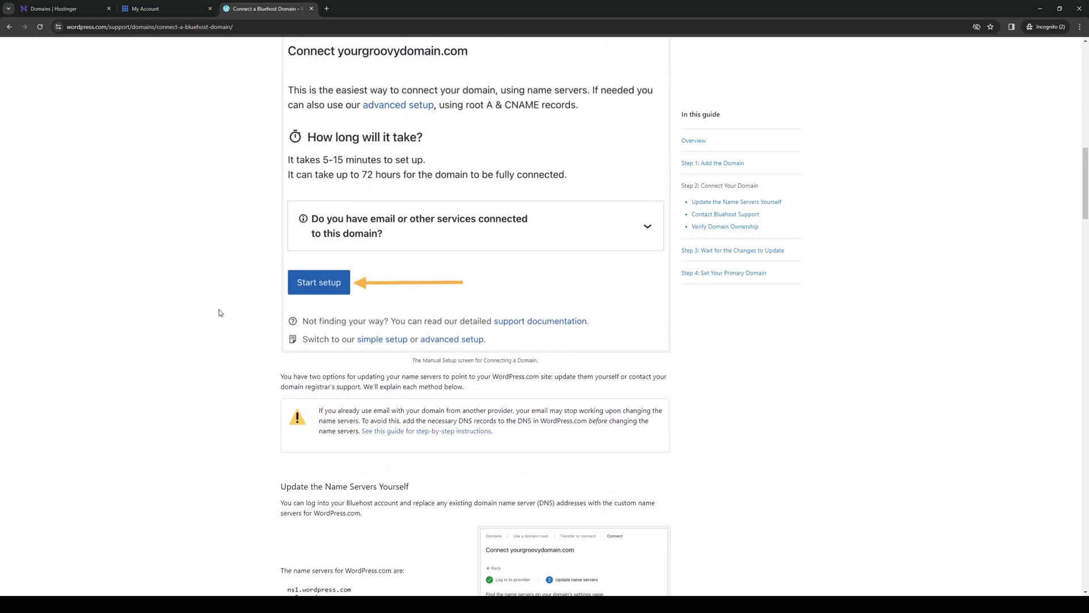
pyautogui.scroll(-3, 221, 315)
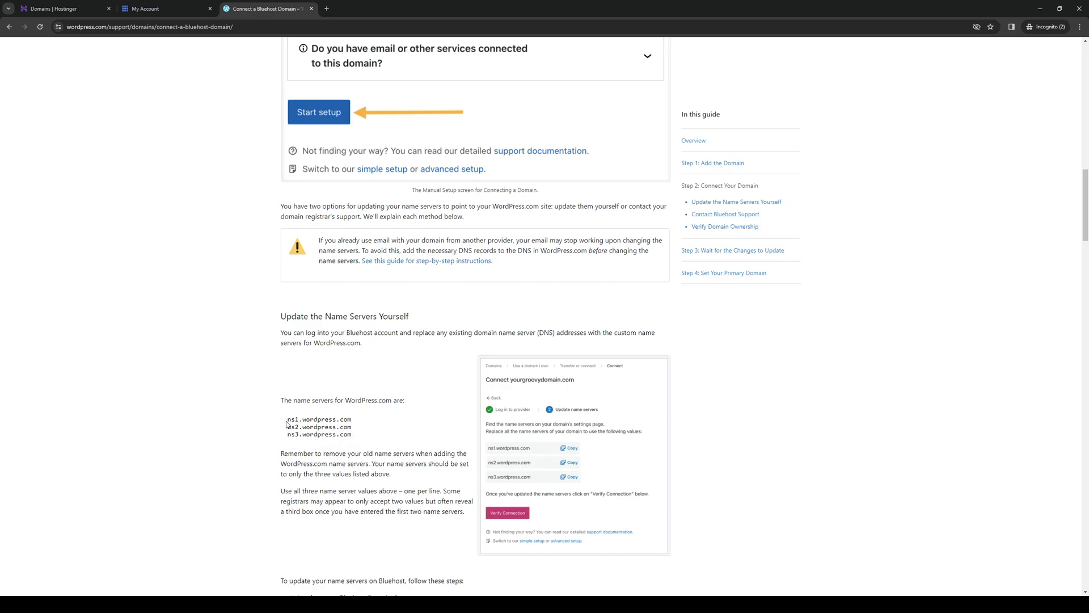
# Step: Briefly highlight ns1.wordpress.com, then scroll to the Bluehost Domain Center update steps
pyautogui.moveTo(287, 420); pyautogui.dragTo(354, 420)
pyautogui.click(268, 422)
pyautogui.scroll(-3, 564, 284)
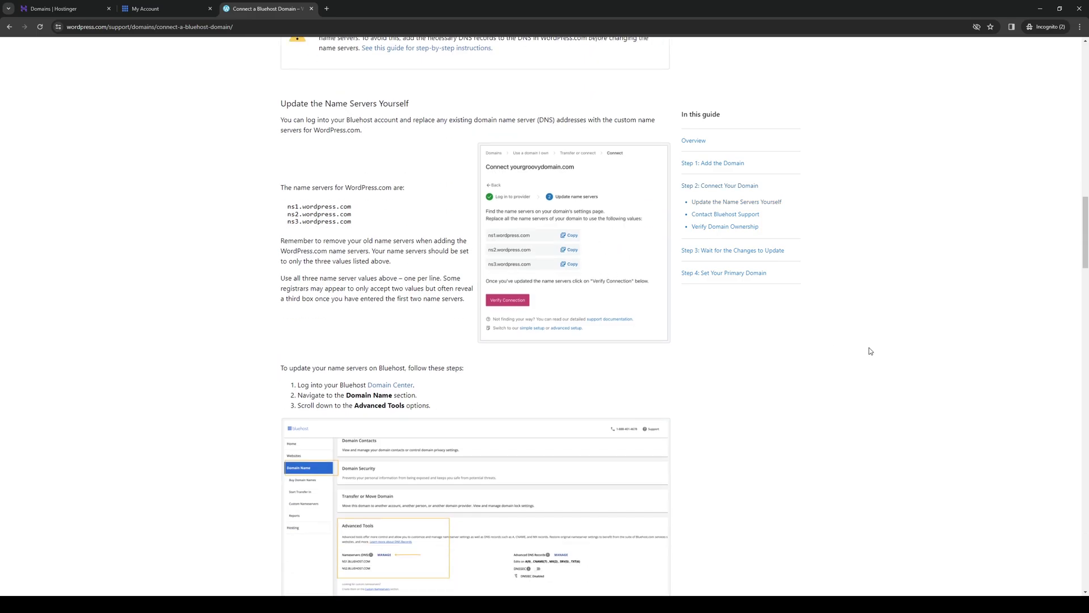
pyautogui.scroll(-2, 342, 274)
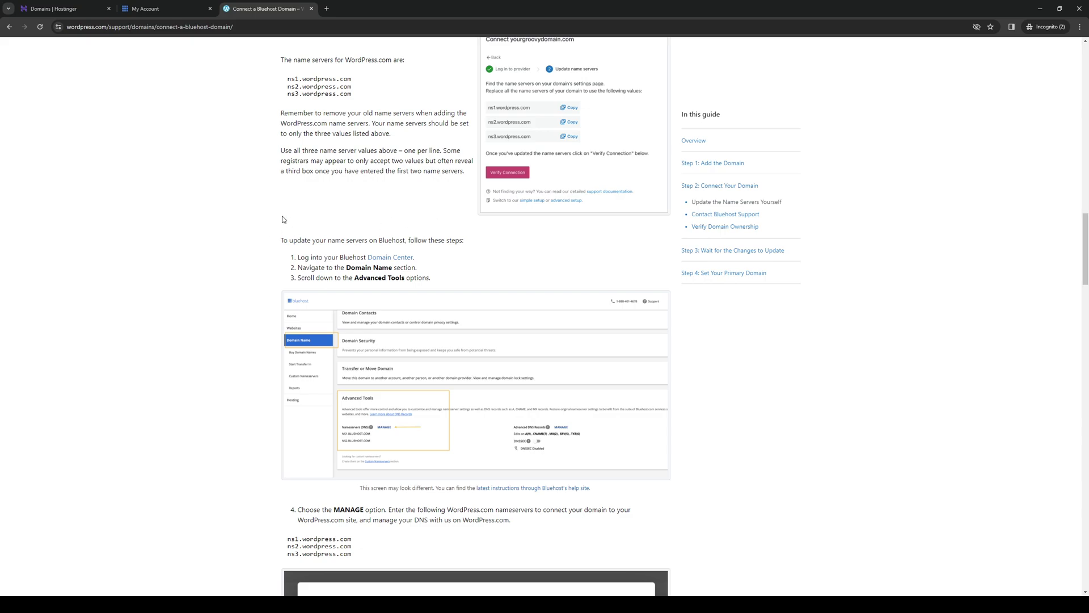
pyautogui.click(202, 13)
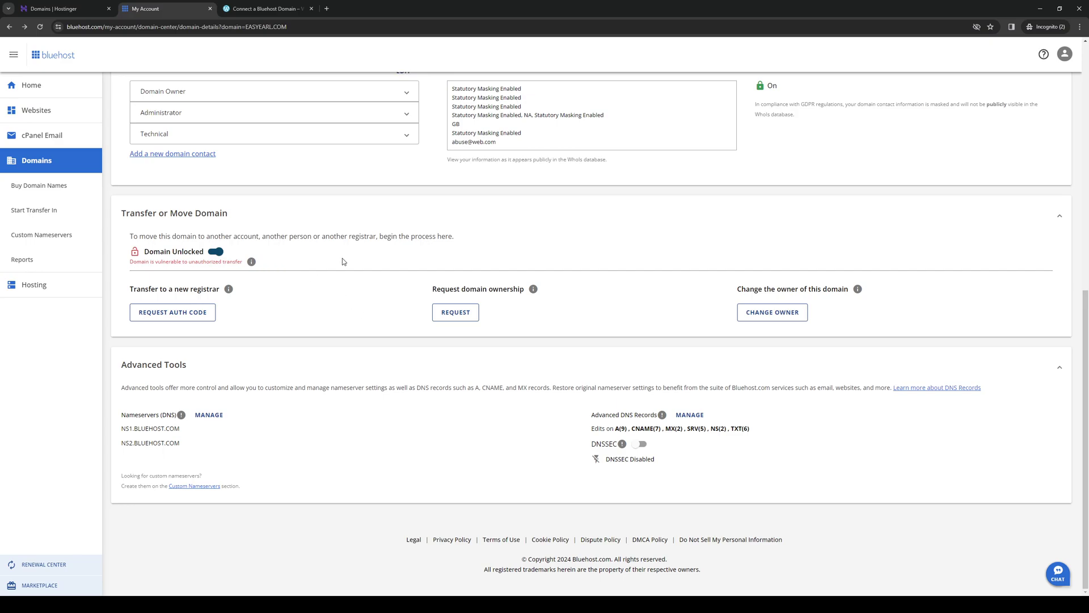
pyautogui.click(267, 8)
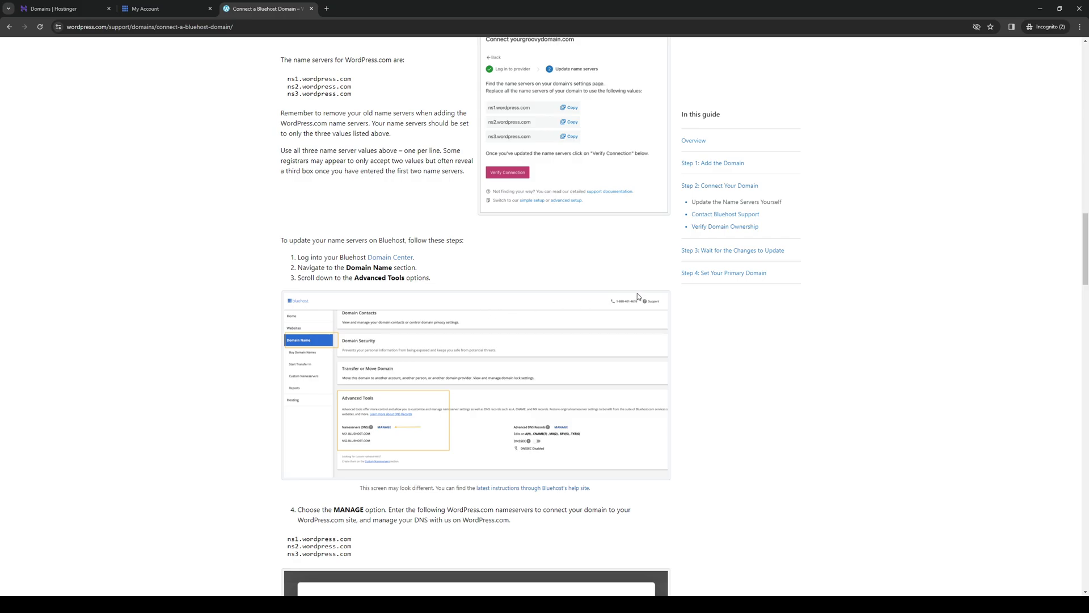
pyautogui.scroll(3, 241, 365)
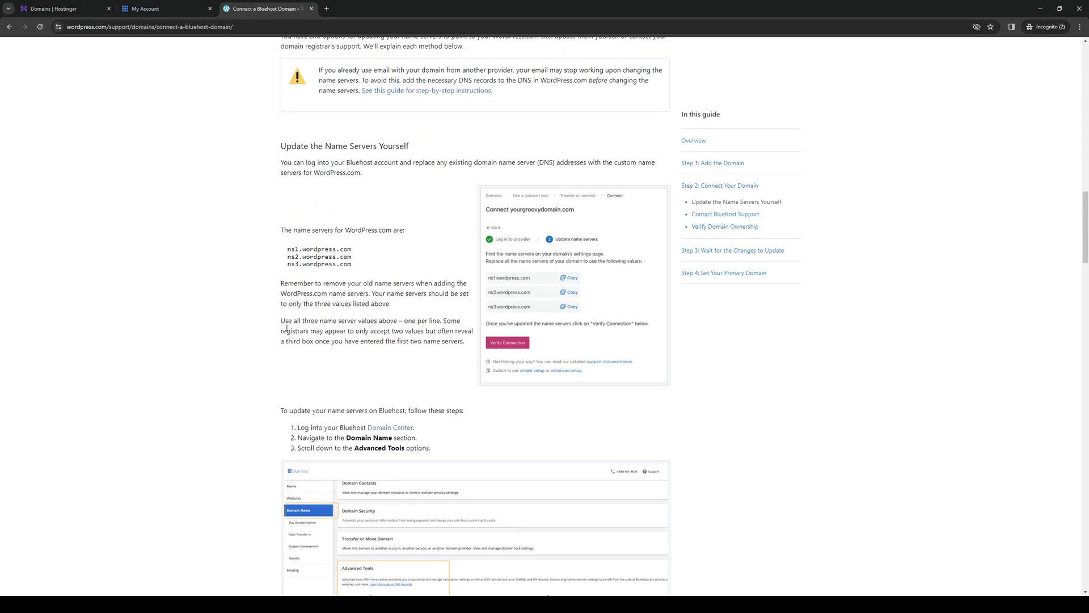
pyautogui.scroll(4, 287, 329)
pyautogui.scroll(2, 289, 331)
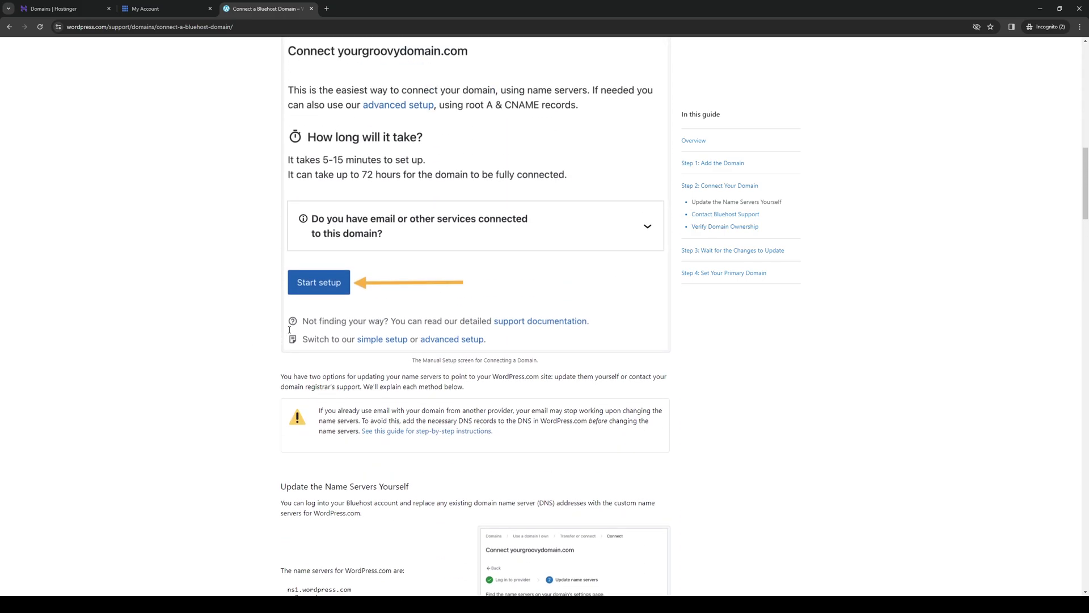
pyautogui.scroll(5, 289, 333)
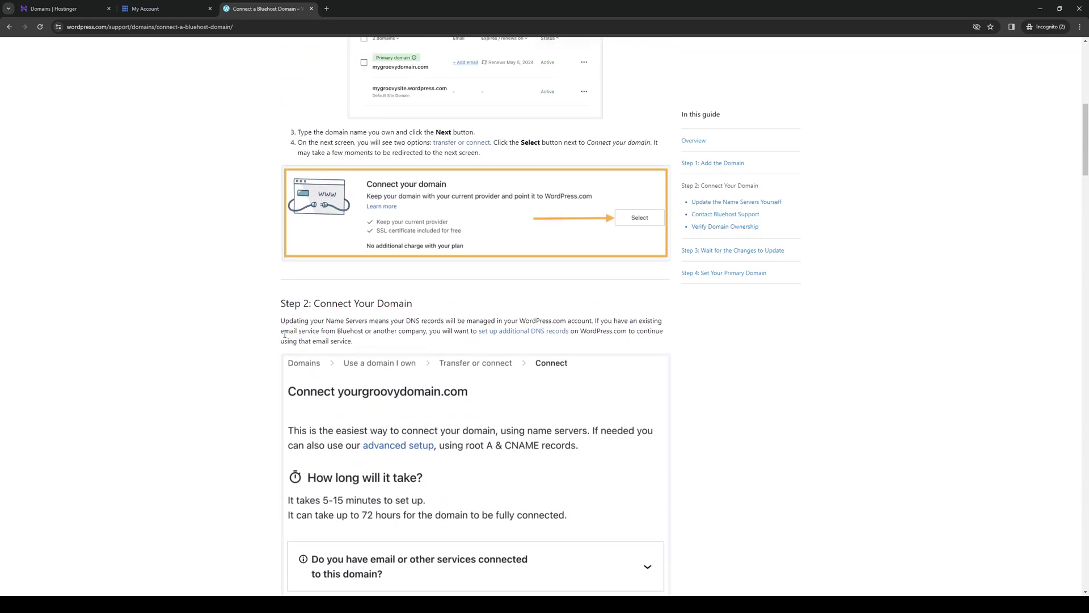
pyautogui.scroll(-3, 283, 337)
pyautogui.scroll(-4, 284, 331)
pyautogui.scroll(-4, 286, 326)
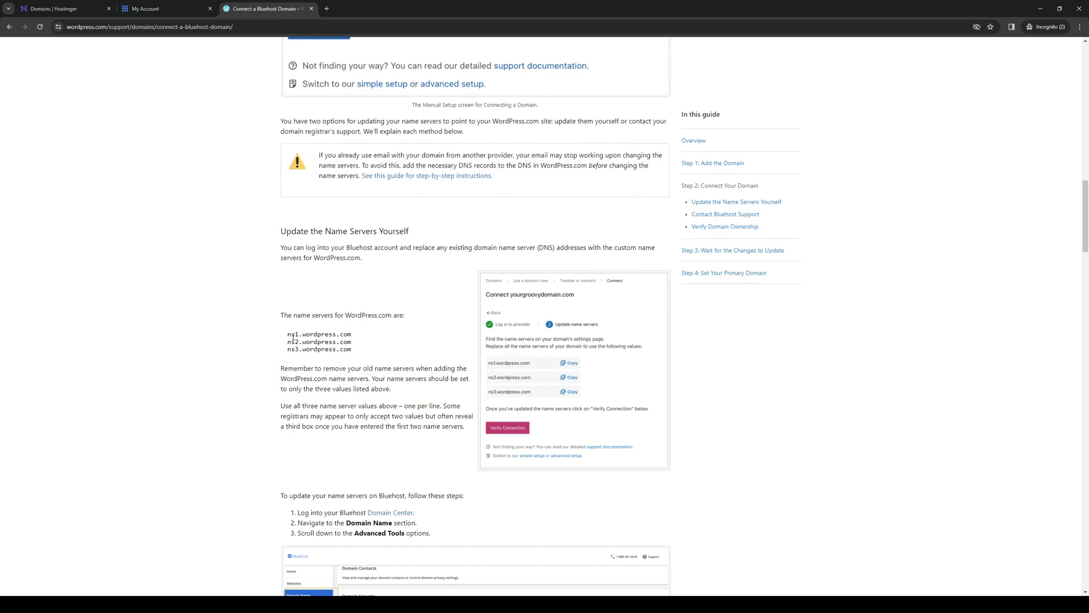
pyautogui.moveTo(287, 333); pyautogui.dragTo(352, 348)
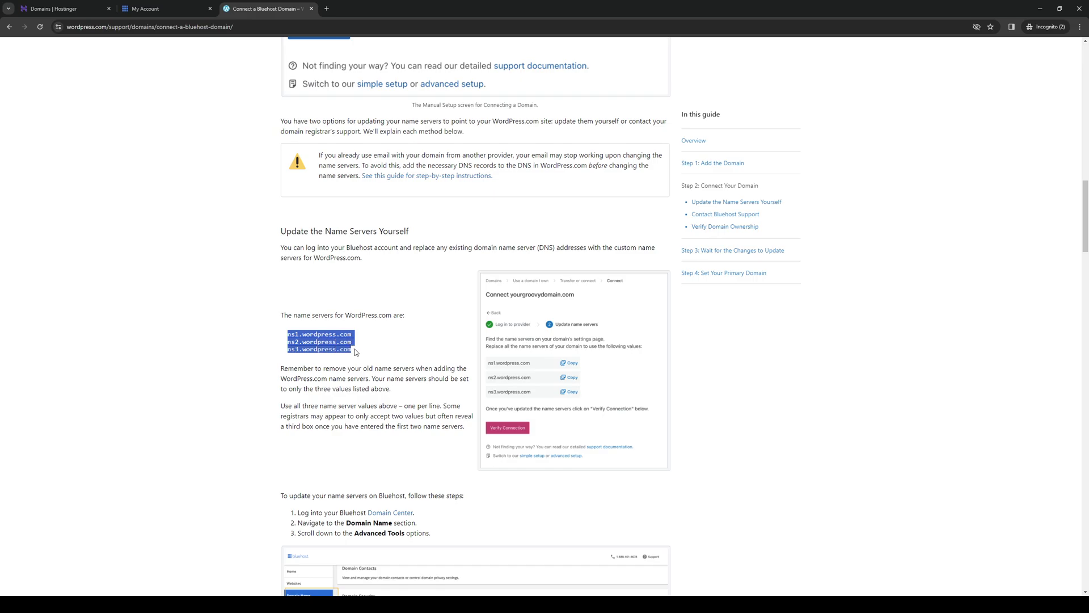
pyautogui.click(448, 360)
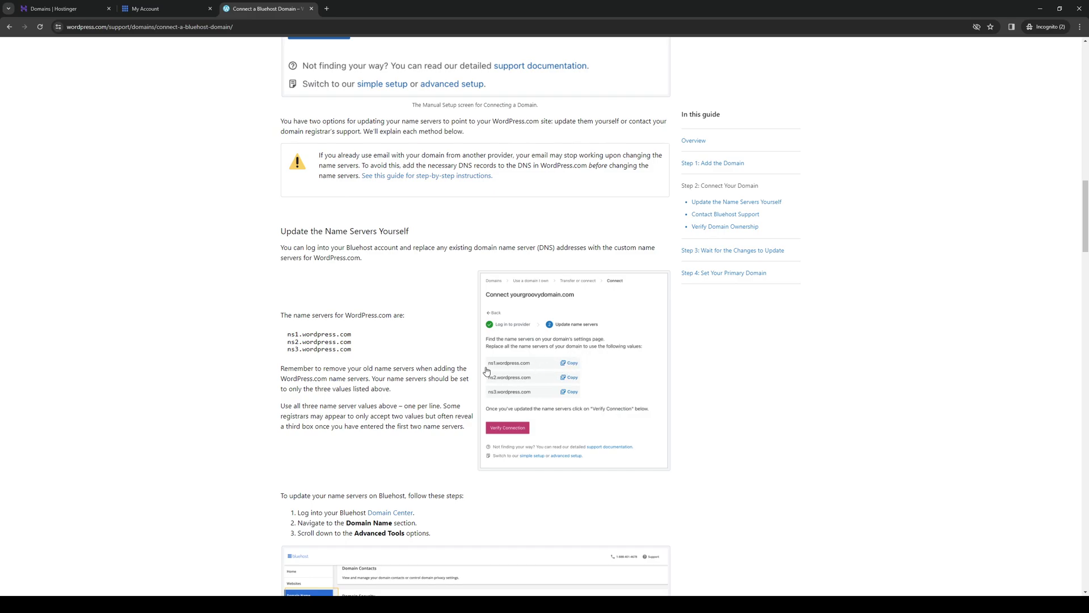
pyautogui.scroll(-3, 434, 337)
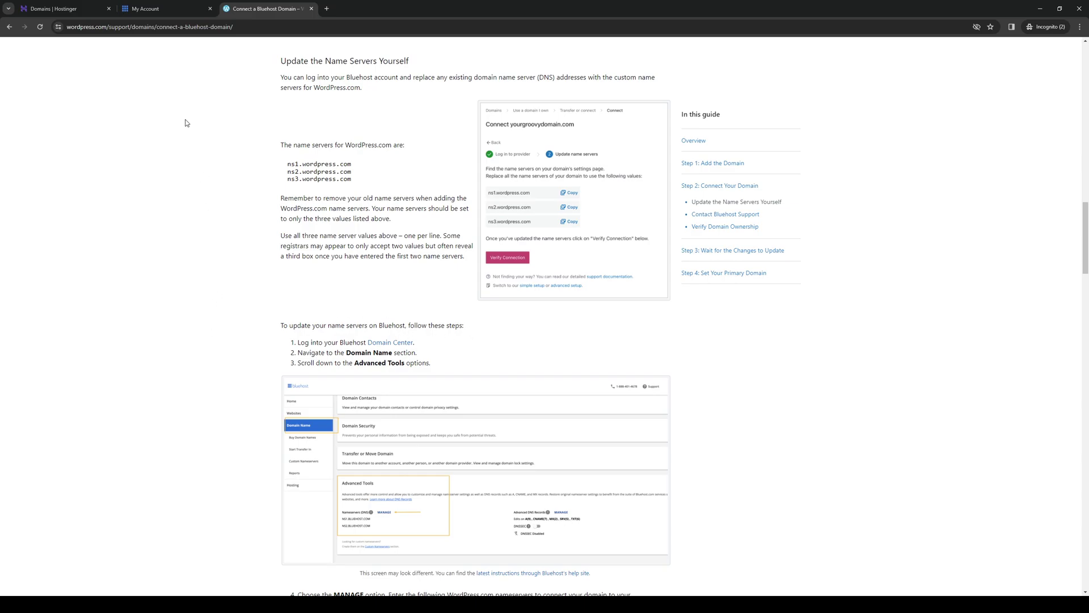
# Step: On the Bluehost domain page, open Manage Nameservers (DNS) past the warning, then return to the guide
pyautogui.click(179, 7)
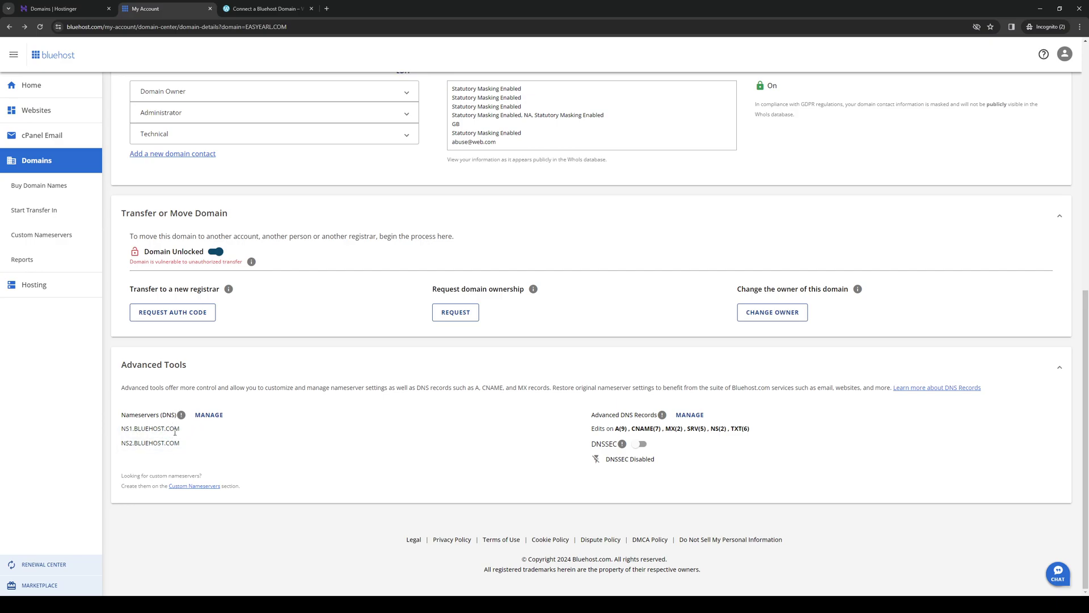
pyautogui.click(209, 416)
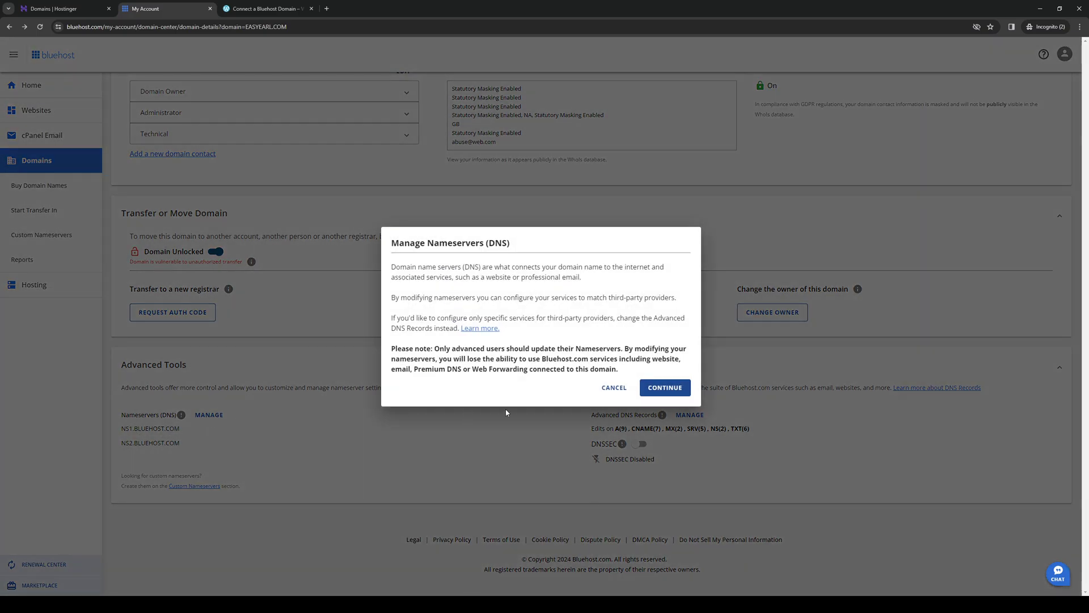
pyautogui.click(667, 387)
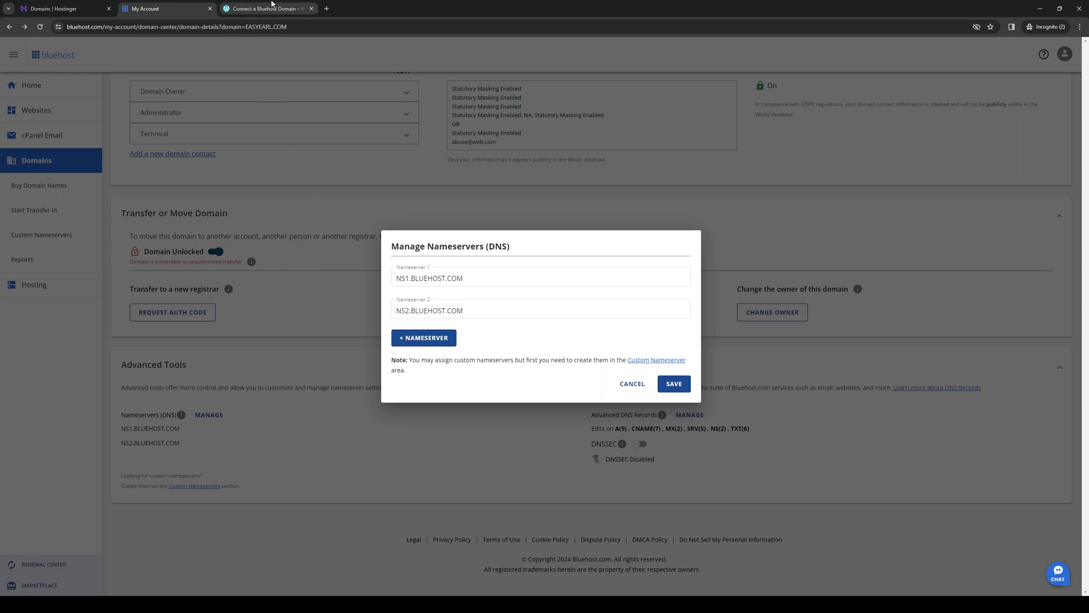
pyautogui.click(270, 8)
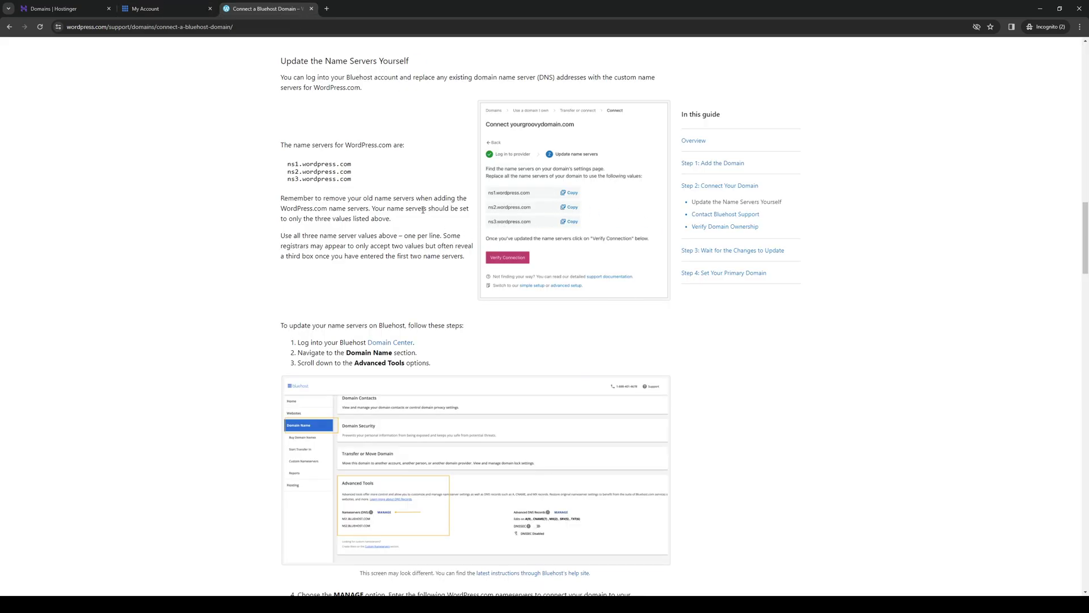
# Step: Return to the Bluehost My Account tab showing NS1.BLUEHOST.COM and NS2.BLUEHOST.COM in the nameserver dialog
pyautogui.click(192, 6)
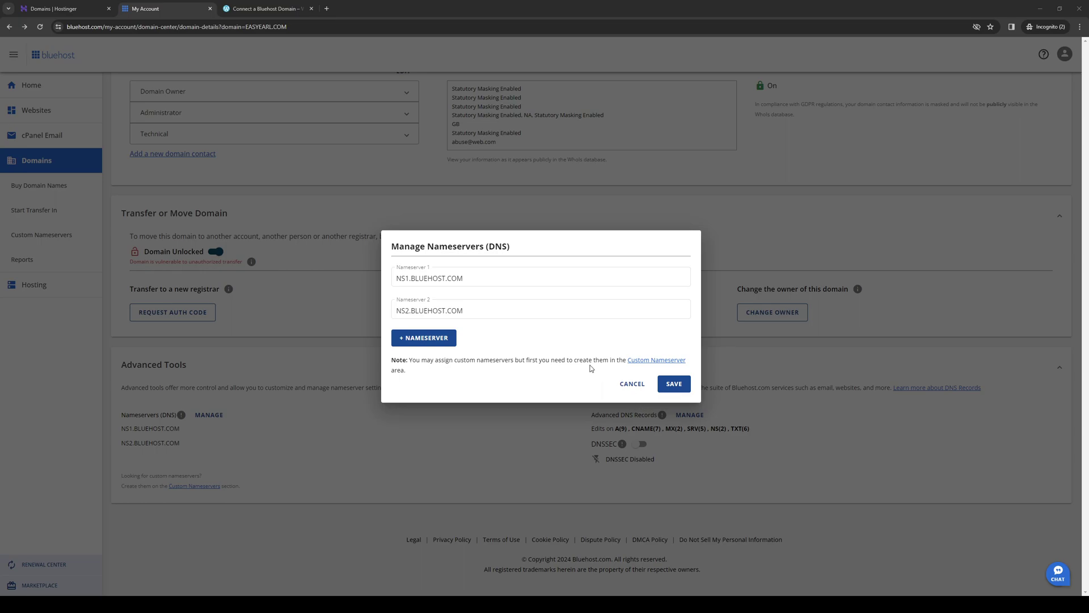
# Step: Bring up the guide's step 4 example dialog with NS1–NS3.WORDPRESS.COM entered
pyautogui.click(272, 10)
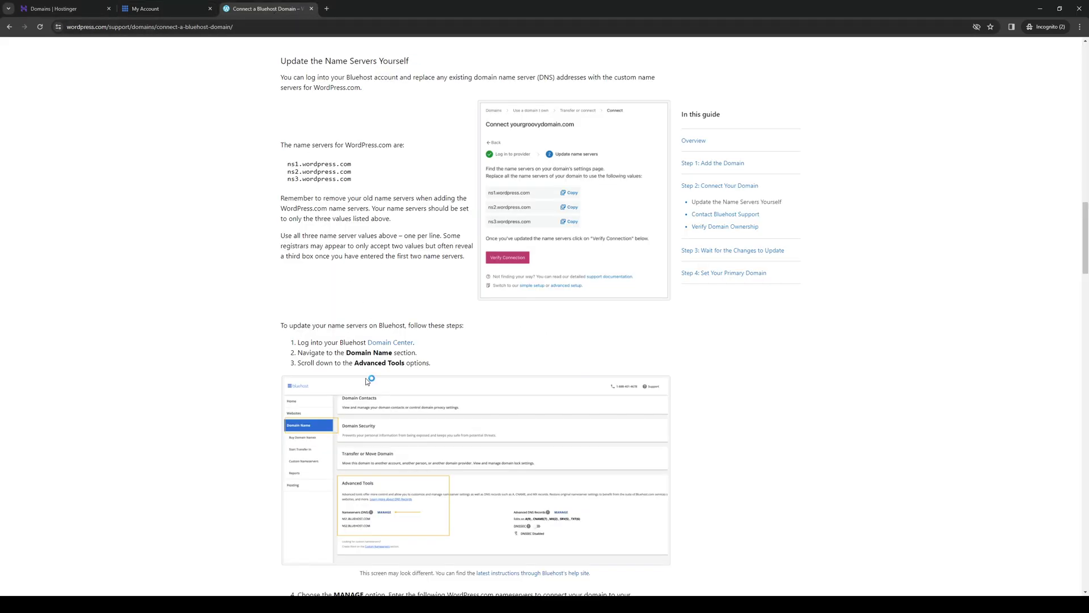
pyautogui.scroll(-6, 375, 380)
pyautogui.scroll(-1, 267, 533)
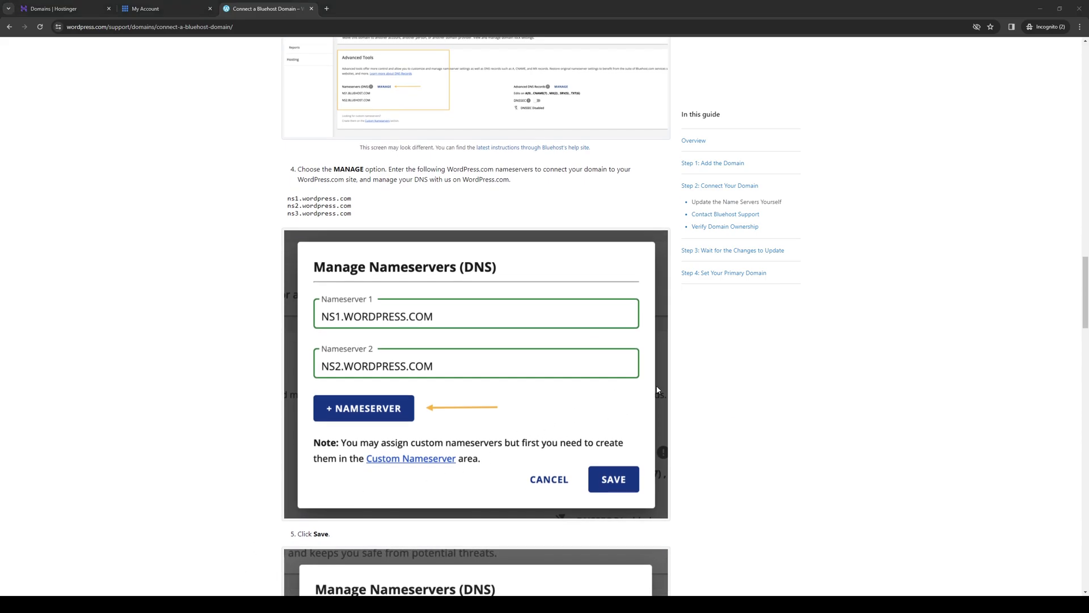
pyautogui.scroll(-5, 164, 369)
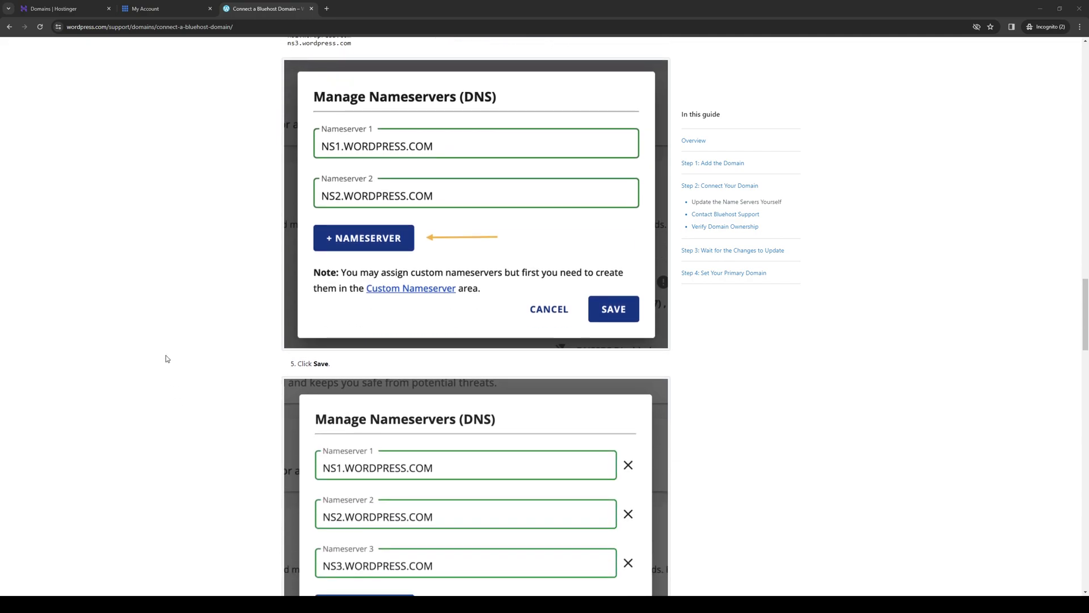